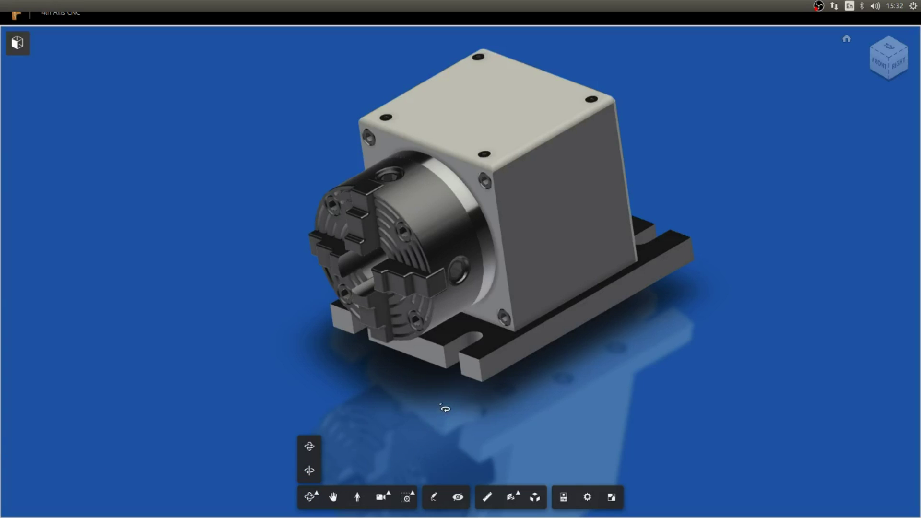
Orbit the 4th Axis CNC model through its side view, base-plate underside and chuck face
left_click_drag(494, 390, 414, 359)
left_click_drag(699, 294, 689, 276)
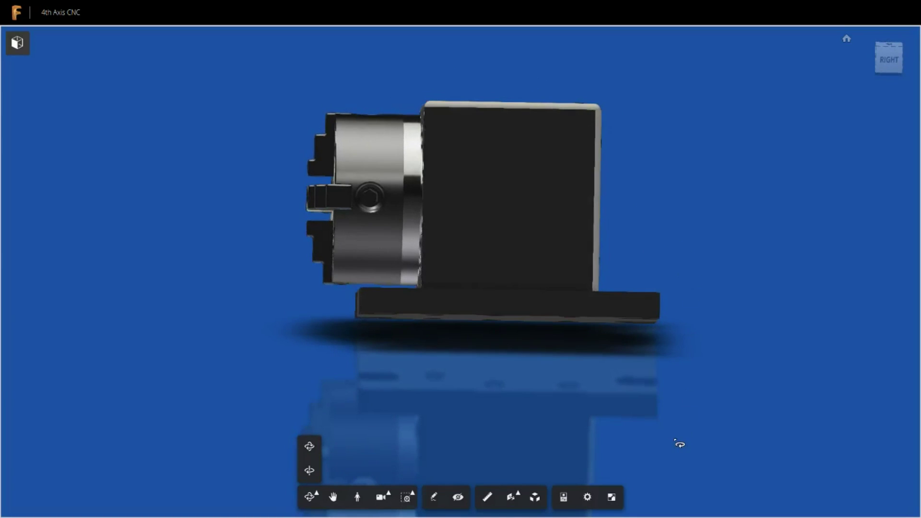
mouse_move(438, 355)
left_mouse_down()
mouse_move(438, 364)
mouse_move(457, 333)
mouse_move(456, 283)
left_mouse_up()
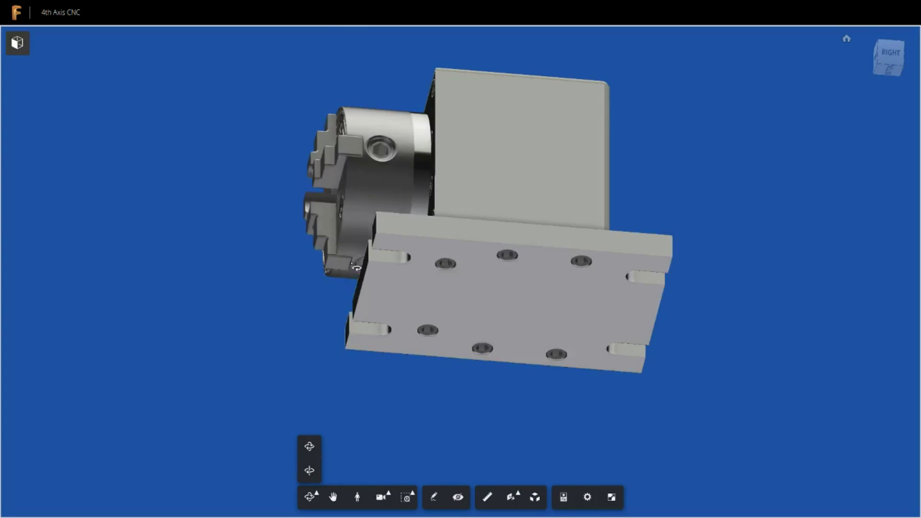
left_click_drag(357, 266, 343, 301)
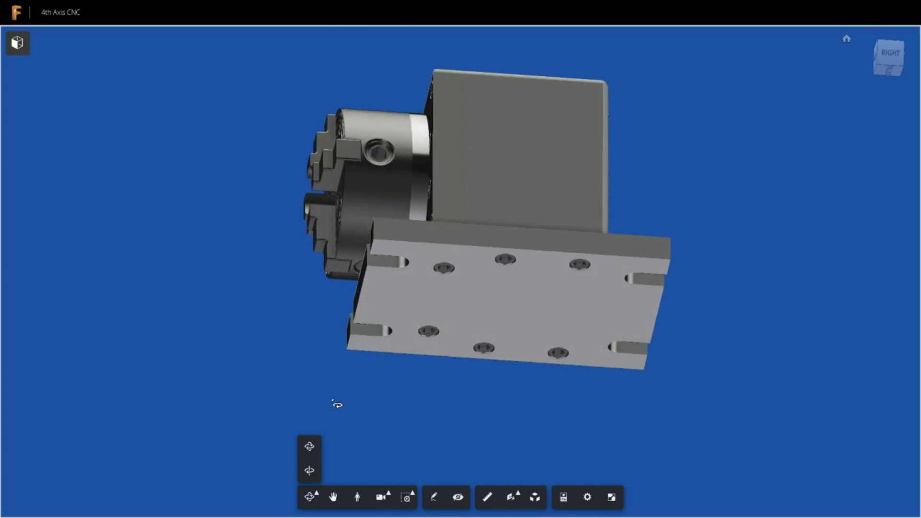
left_click_drag(643, 213, 833, 350)
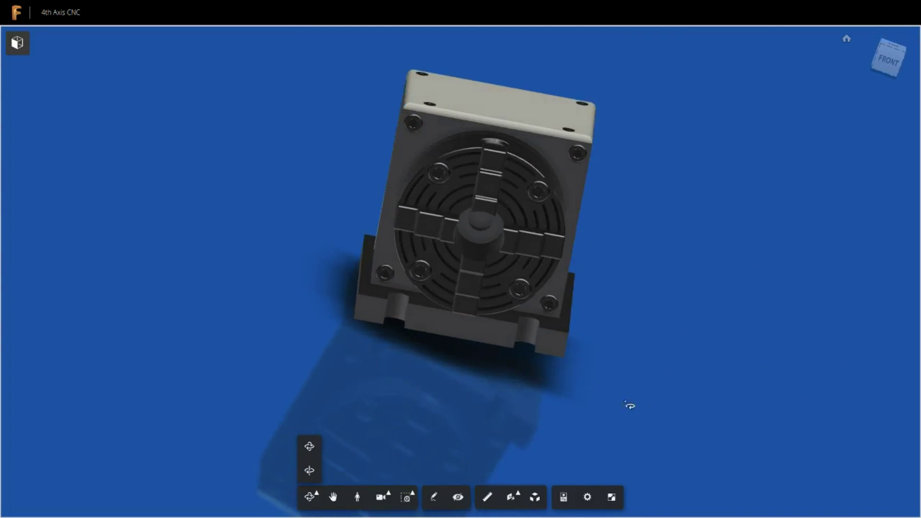
Orbit the rotary unit across its top and chuck face to an oblique view from below
left_click_drag(603, 346, 561, 372)
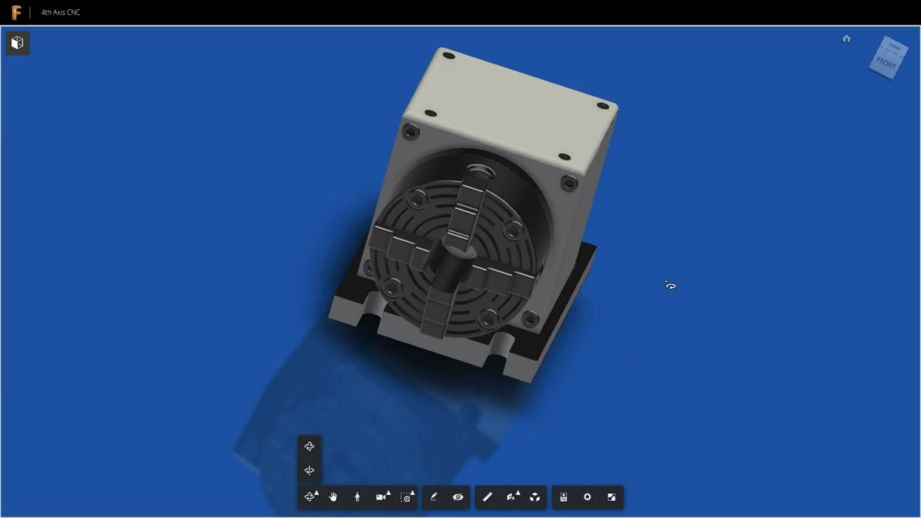
left_click_drag(576, 350, 637, 331)
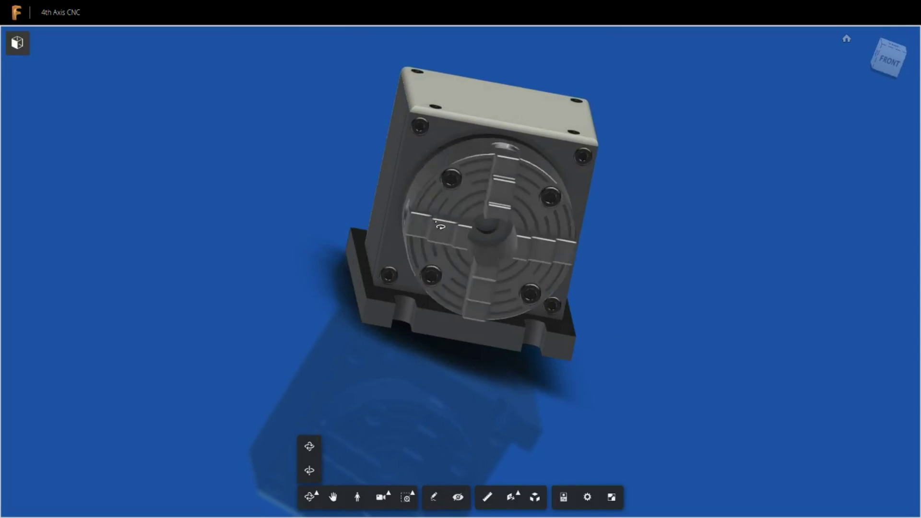
left_click_drag(635, 206, 183, 271)
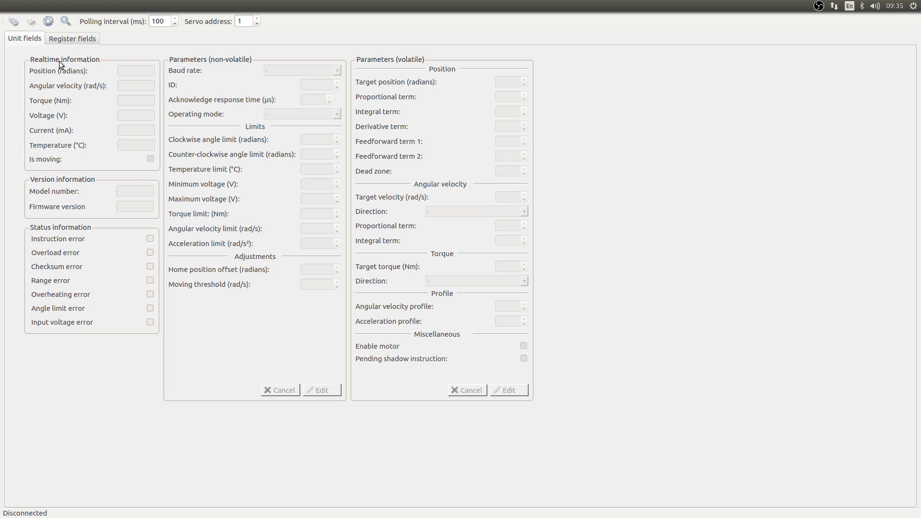
Keep the connection settings at port ttyACM0 and 1000000 baud, then select the servo address value
left_click(48, 21)
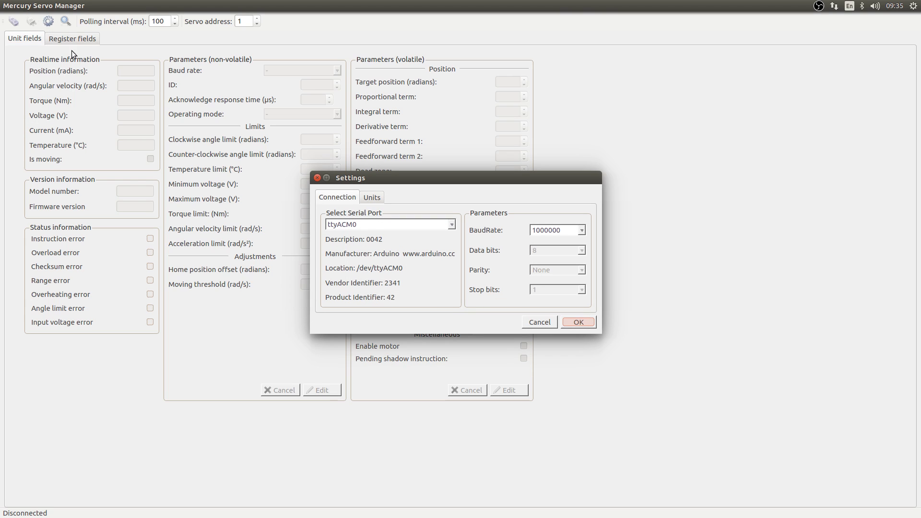
left_click(374, 224)
left_click(377, 225)
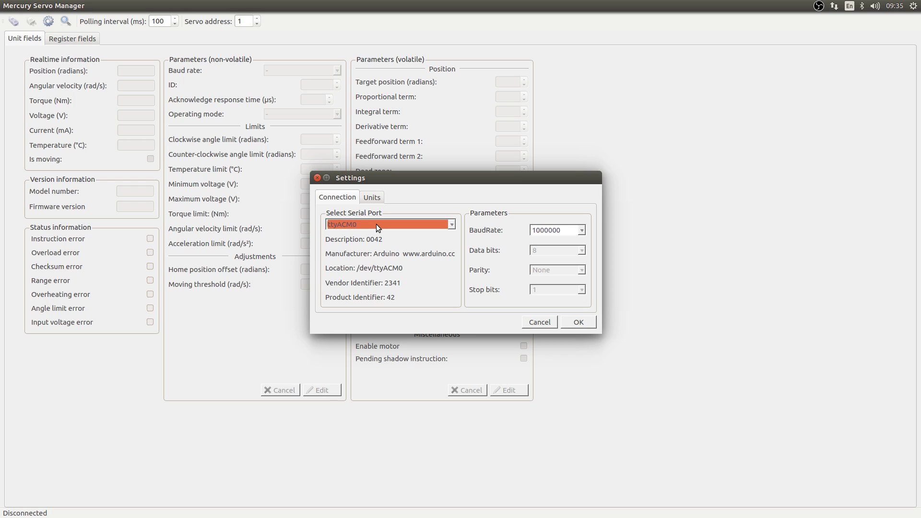
left_click(571, 229)
left_click(559, 230)
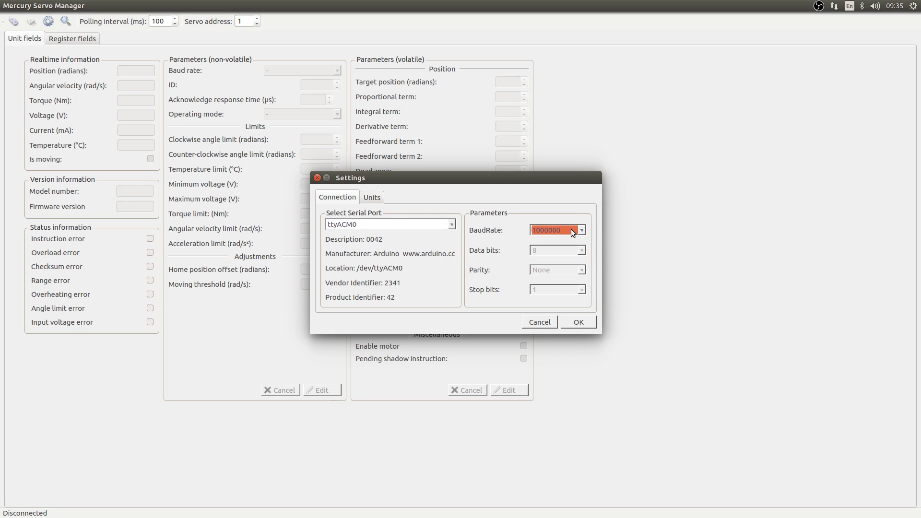
left_click(578, 322)
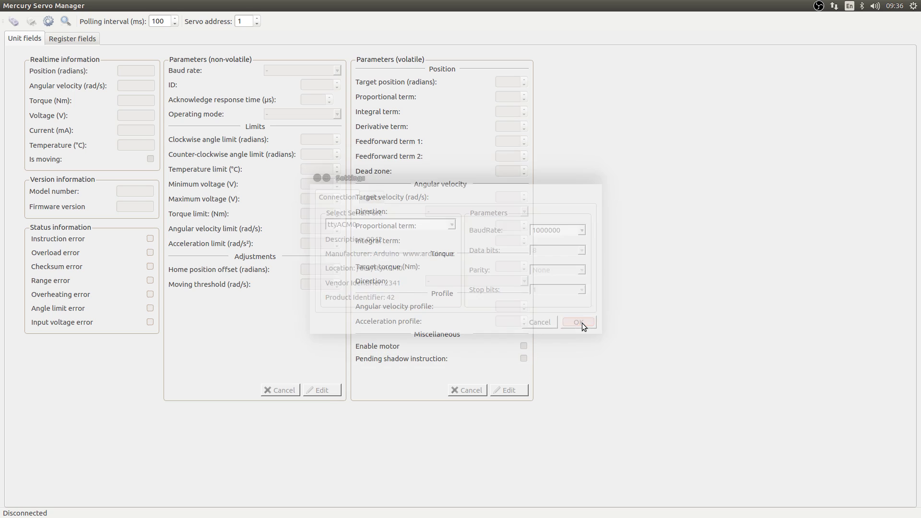
left_click(244, 21)
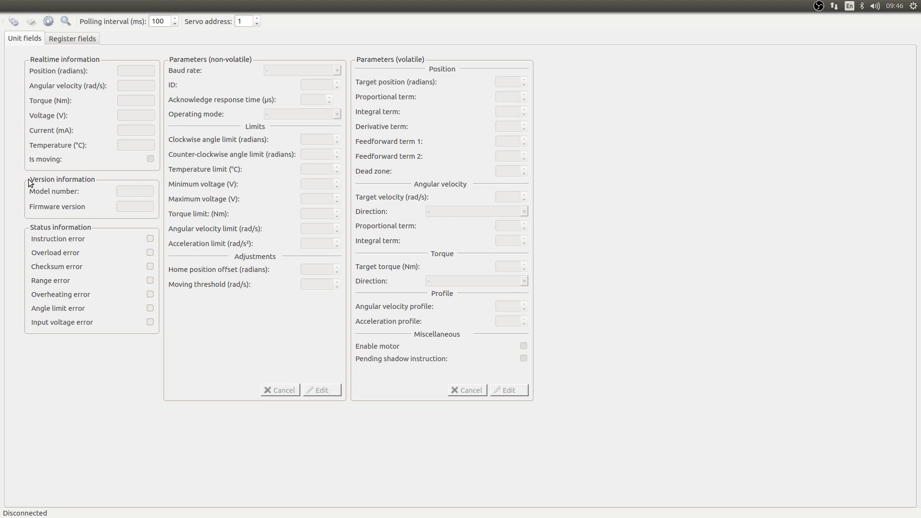
Set the device search to scan ttyACM0 at 1000000 and 500000 baud only
left_click(67, 20)
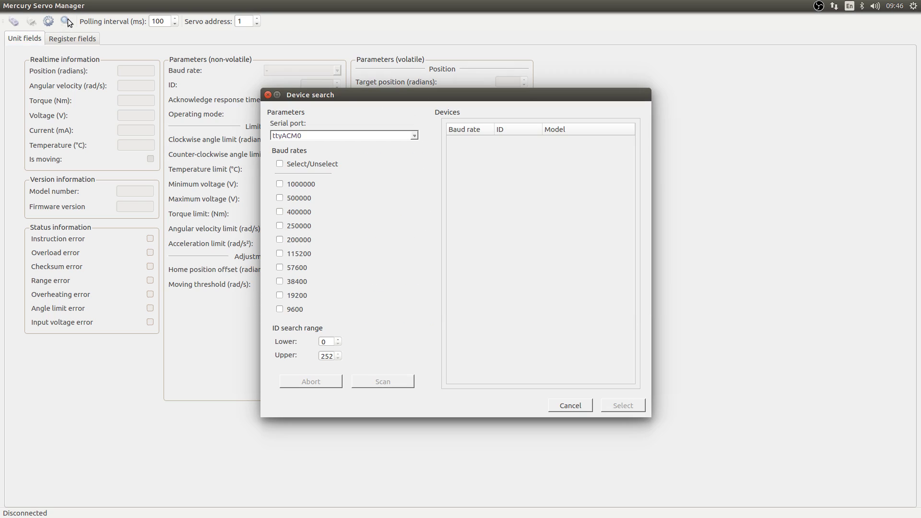
left_click(349, 135)
left_click(349, 136)
left_click(280, 164)
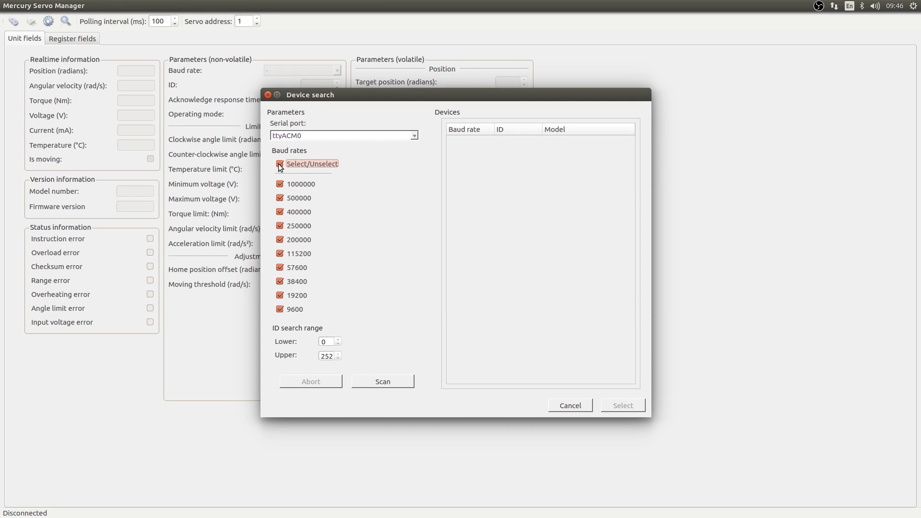
left_click(279, 164)
left_click(280, 185)
left_click(280, 198)
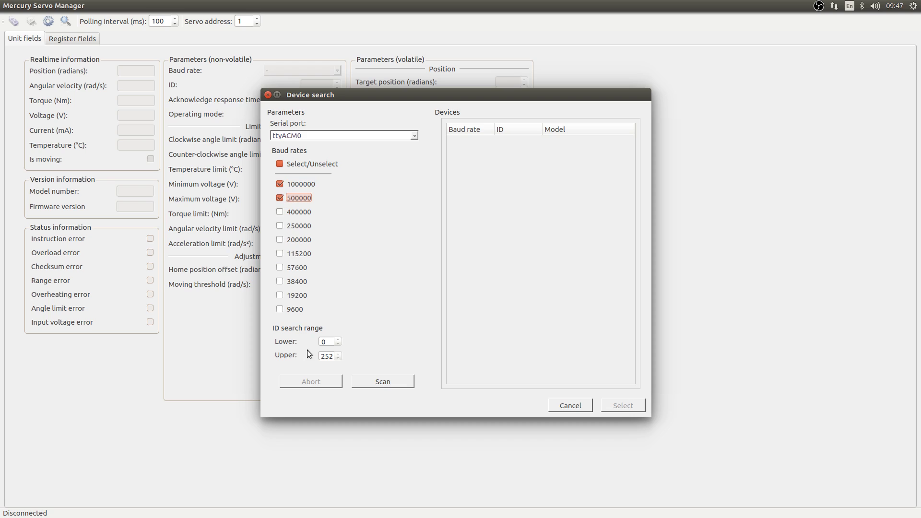
Scan IDs up to 5 and select the Mercury W30 servo found at ID 1
double_click(329, 356)
left_click(367, 382)
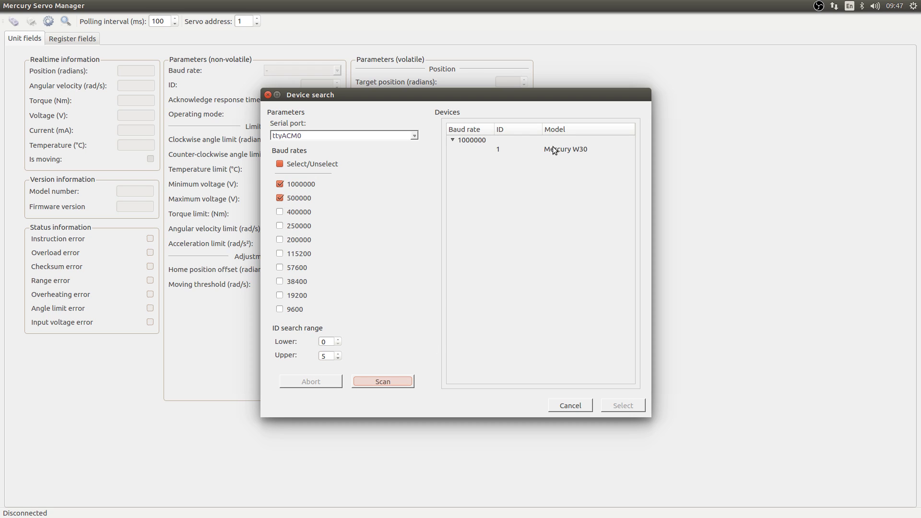
left_click(555, 150)
left_click(623, 406)
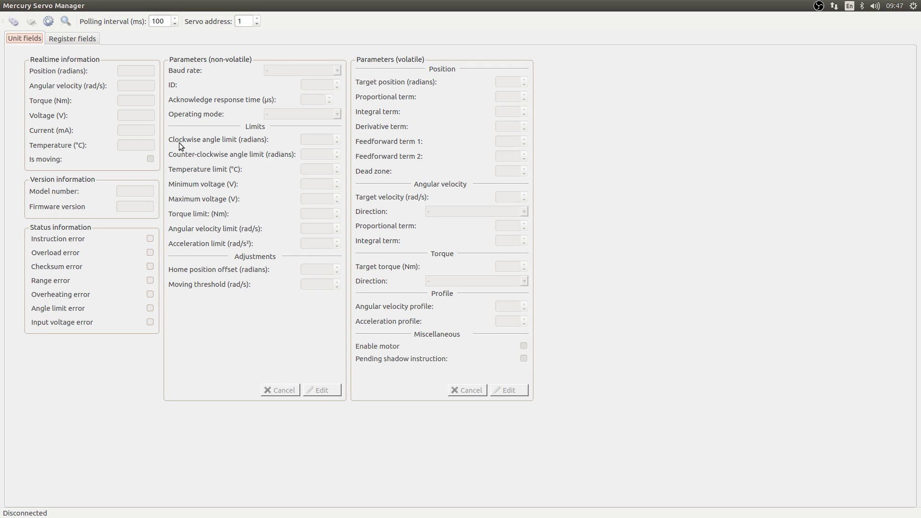
Connect to the Mercury W30 servo so live readings like 1.49 rad and 20.1 V appear
left_click(12, 21)
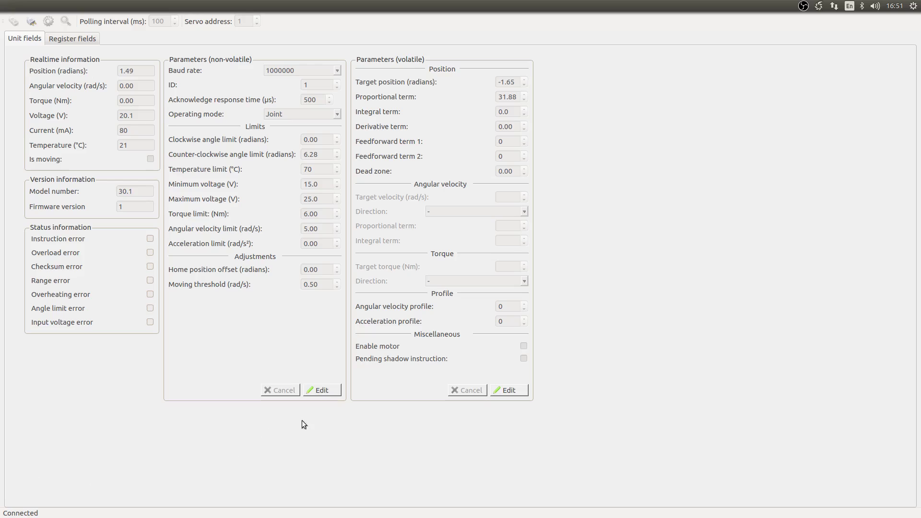
Change the non-volatile operating mode from Joint to Stepper and apply it
left_click(329, 390)
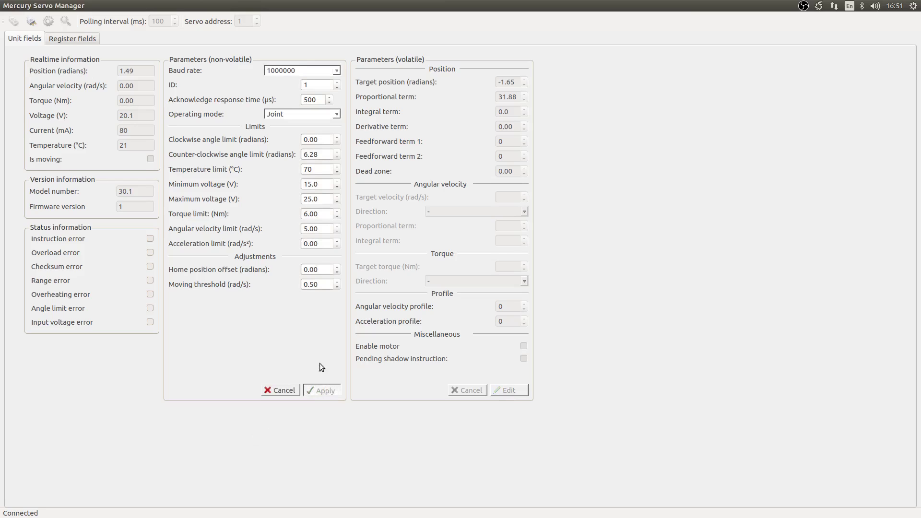
left_click(339, 115)
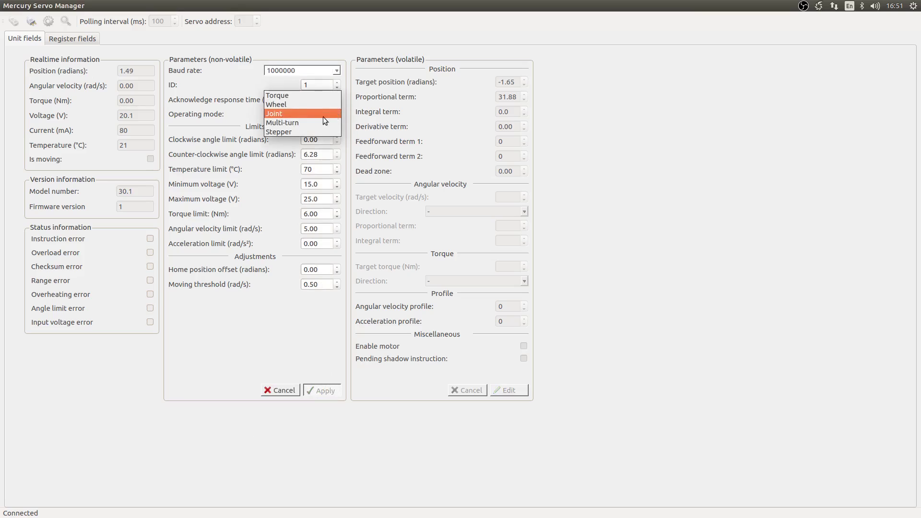
left_click(300, 132)
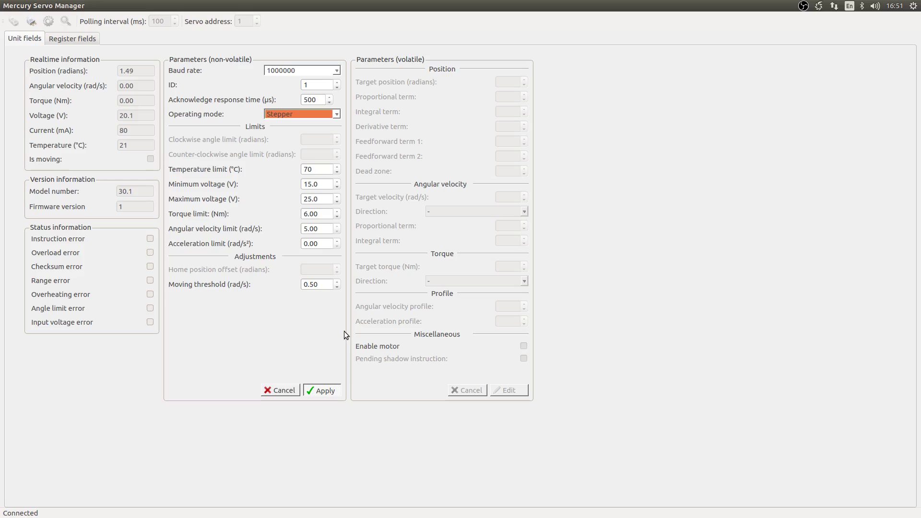
left_click(324, 389)
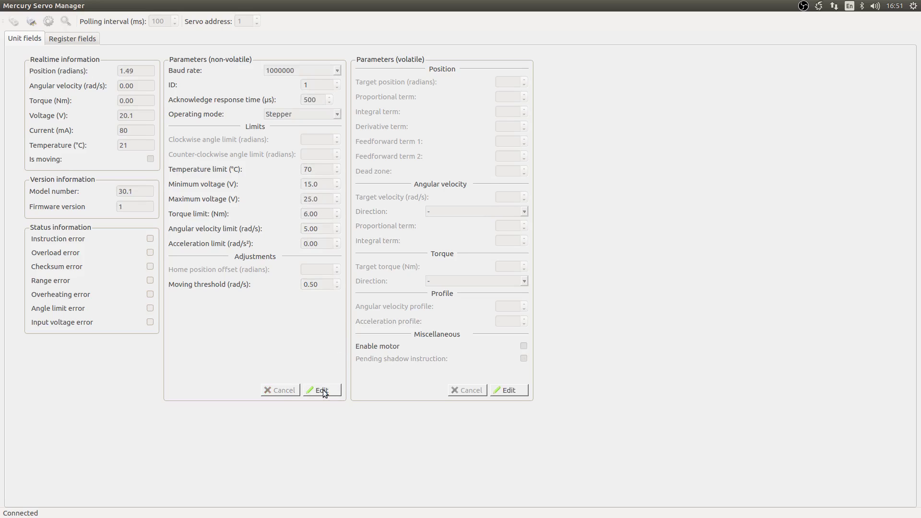